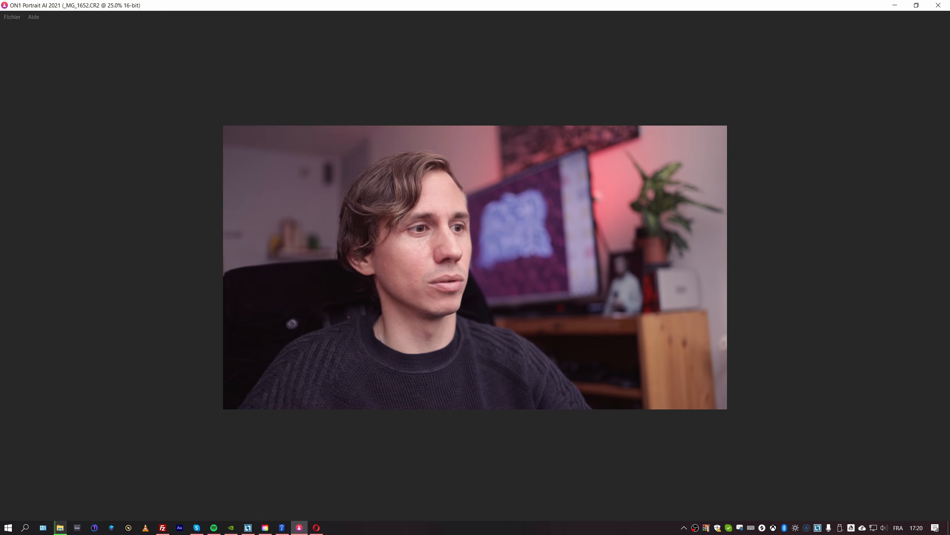
Open the raw portrait photo _MG_1652.CR2 for automatic face retouching.
key(ctrl+o)
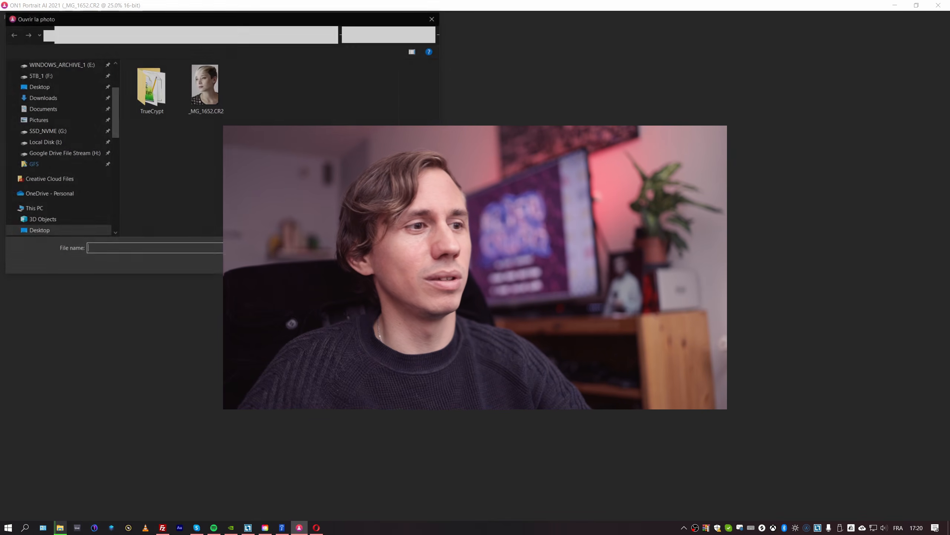
double_click(214, 93)
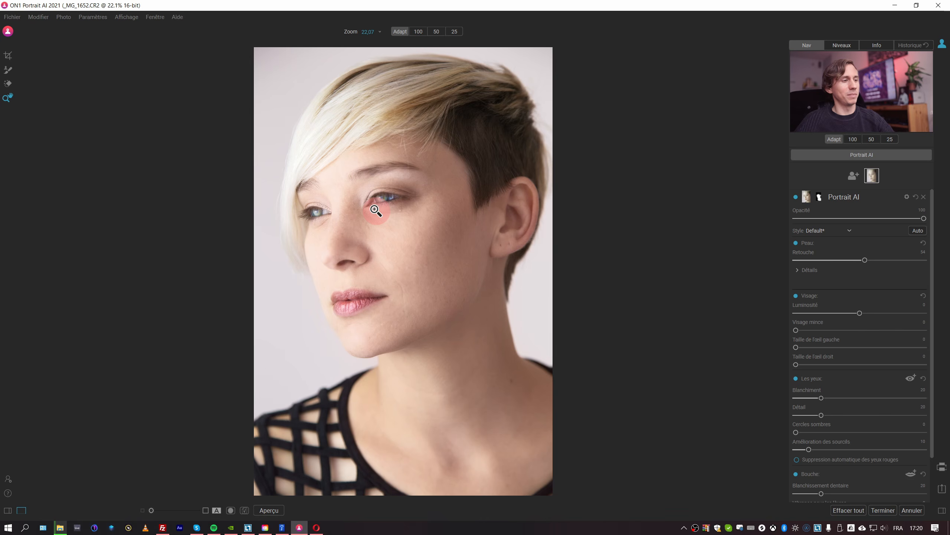
Compare the automatic retouch with the original photo and look at the photo's information.
click(273, 508)
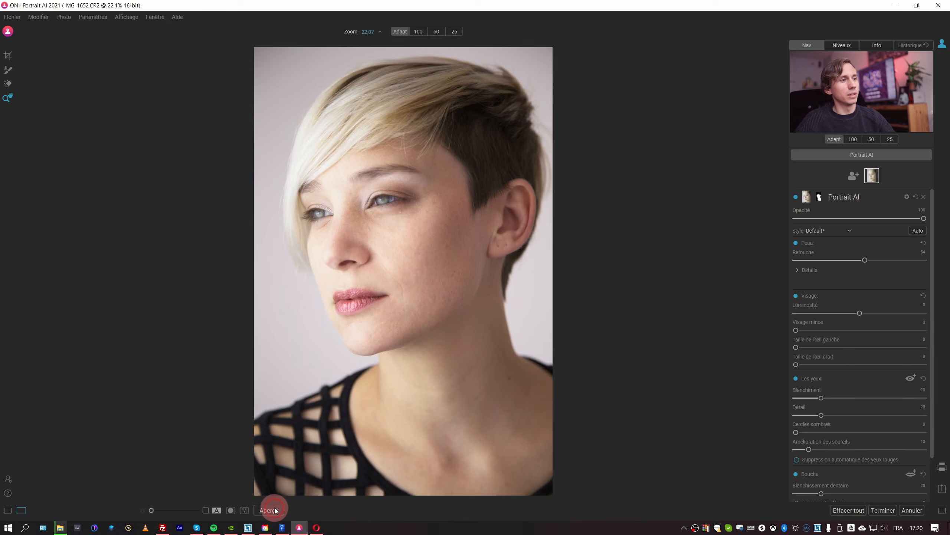
click(275, 508)
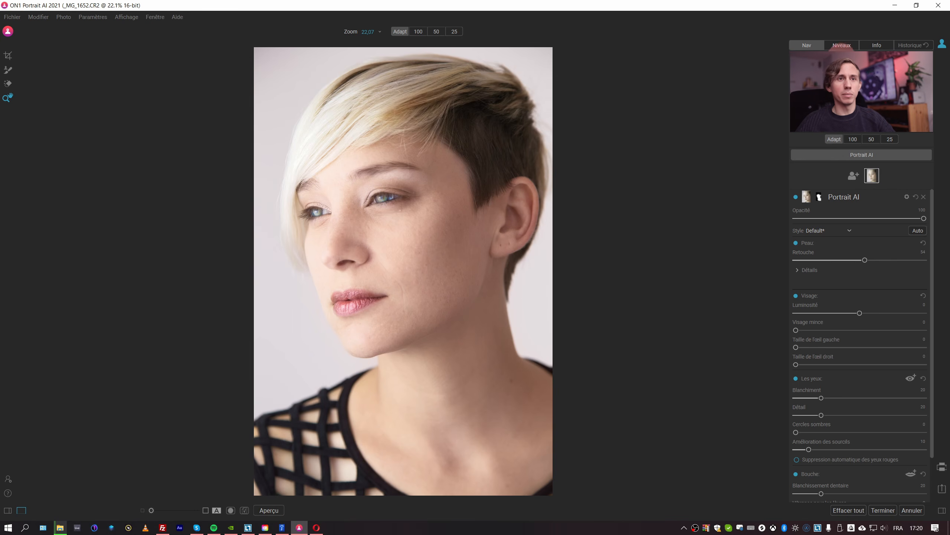
click(876, 45)
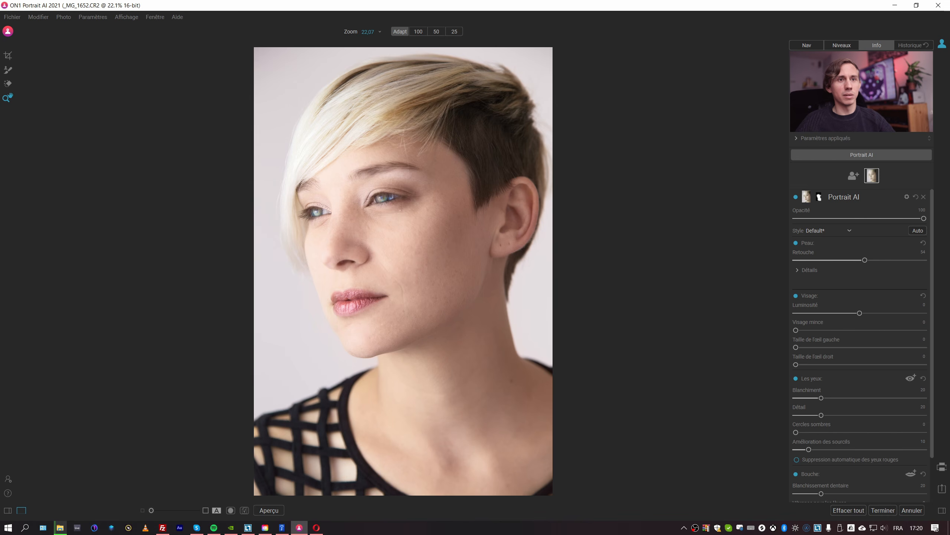
click(821, 46)
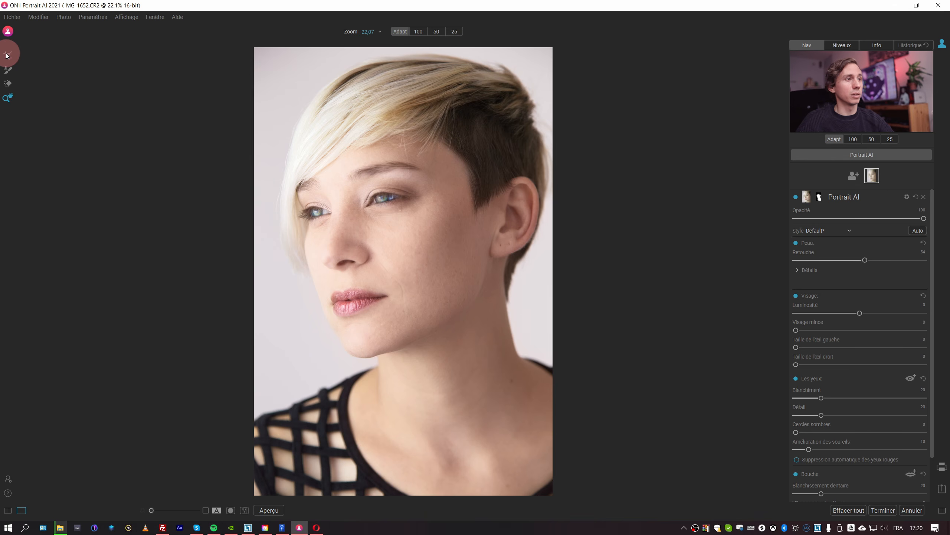
mouse_move(7, 56)
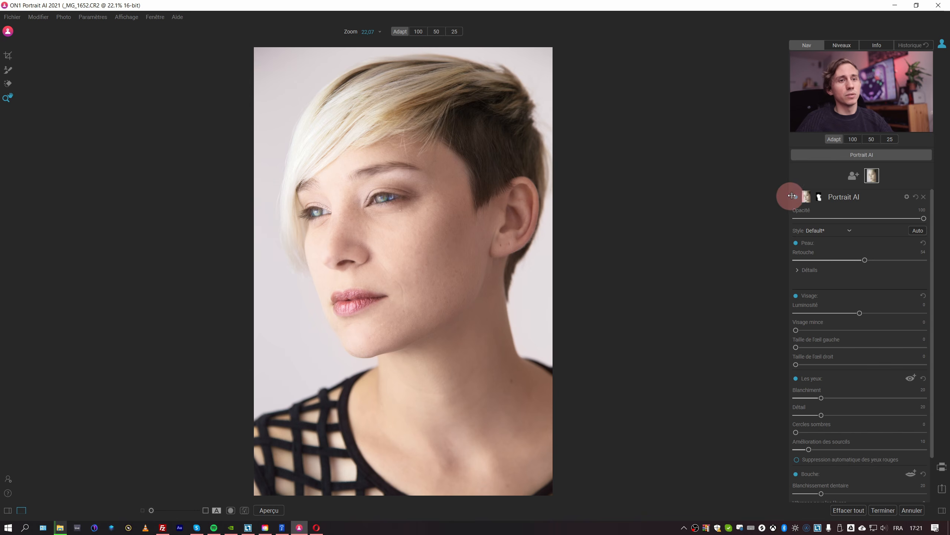
Show the Portrait AI mask options and display the face mask overlay on the photo.
click(823, 196)
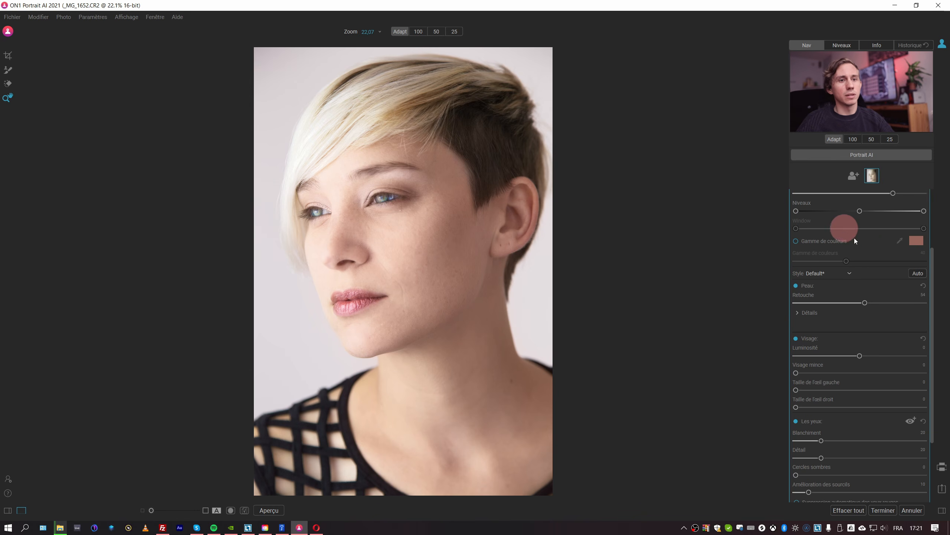
scroll(932, 222, up, 3)
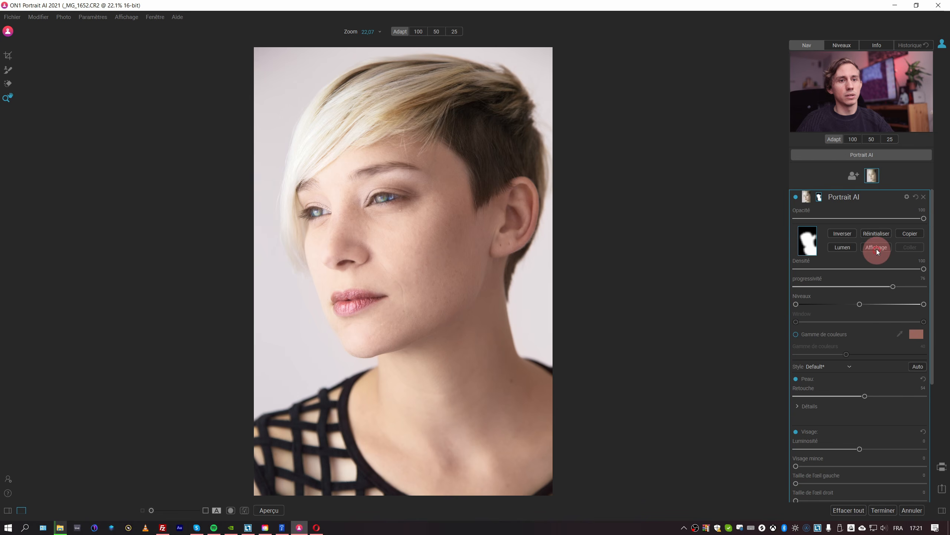
click(811, 234)
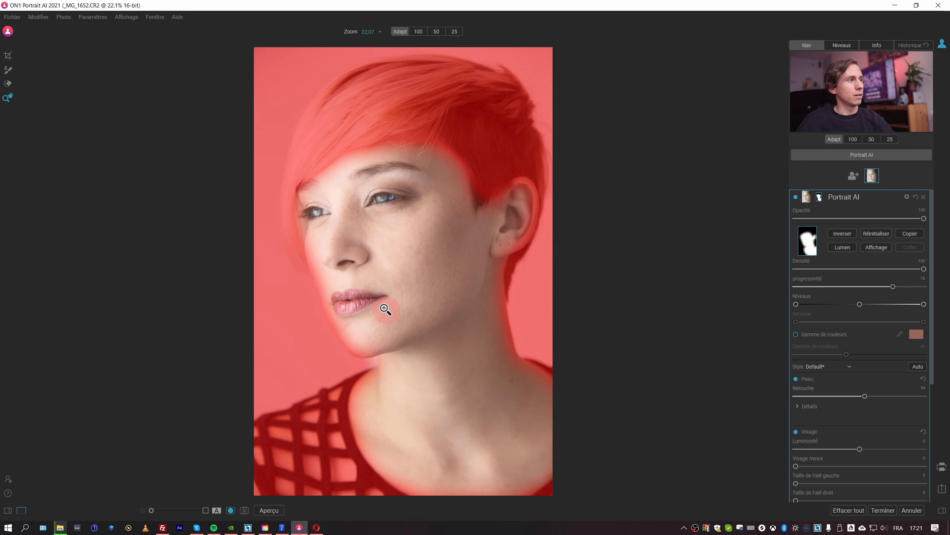
Set the masking brush mode to Paint In, and hide the mask overlay and mask options.
click(9, 68)
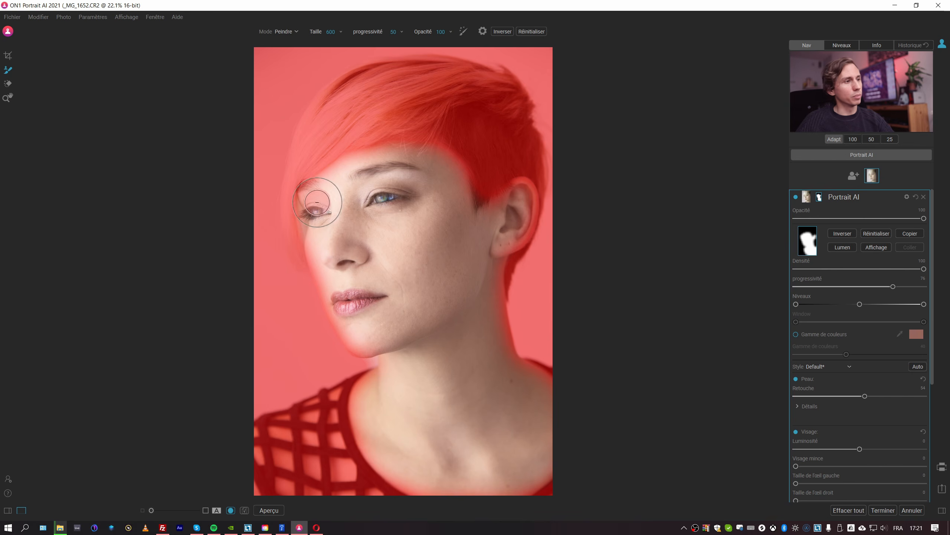
mouse_move(441, 207)
mouse_down()
mouse_move(462, 134)
mouse_move(435, 191)
mouse_move(442, 210)
mouse_move(389, 168)
mouse_move(429, 172)
mouse_move(449, 197)
mouse_move(391, 161)
mouse_move(378, 179)
mouse_up()
click(299, 32)
click(287, 45)
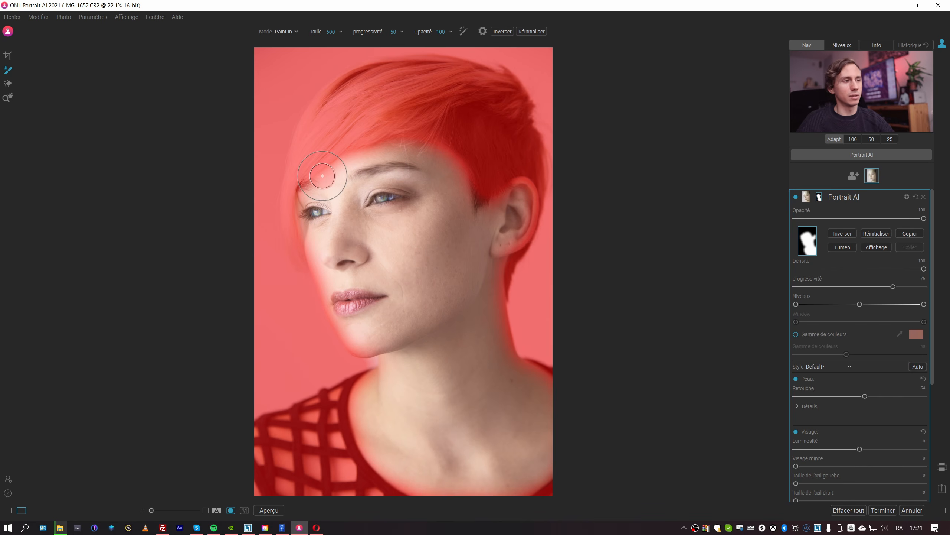
click(878, 248)
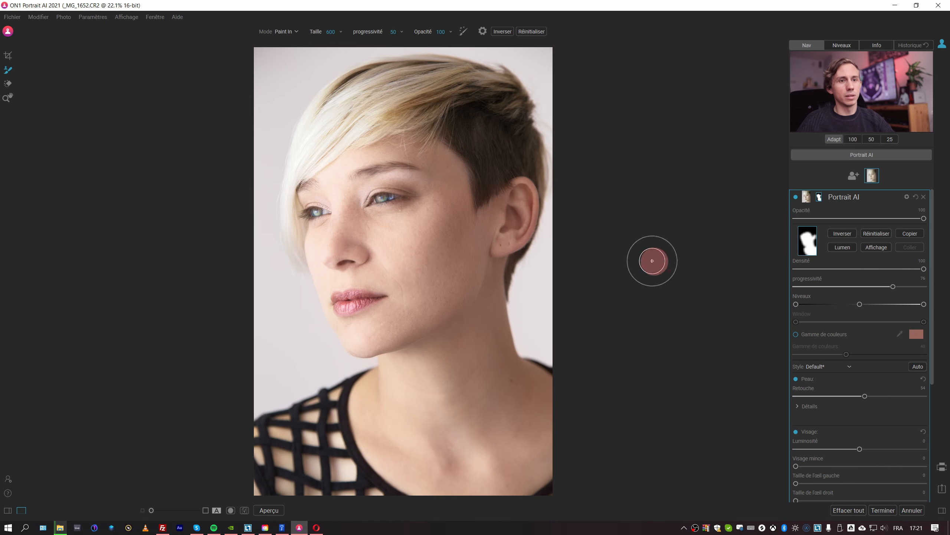
click(819, 197)
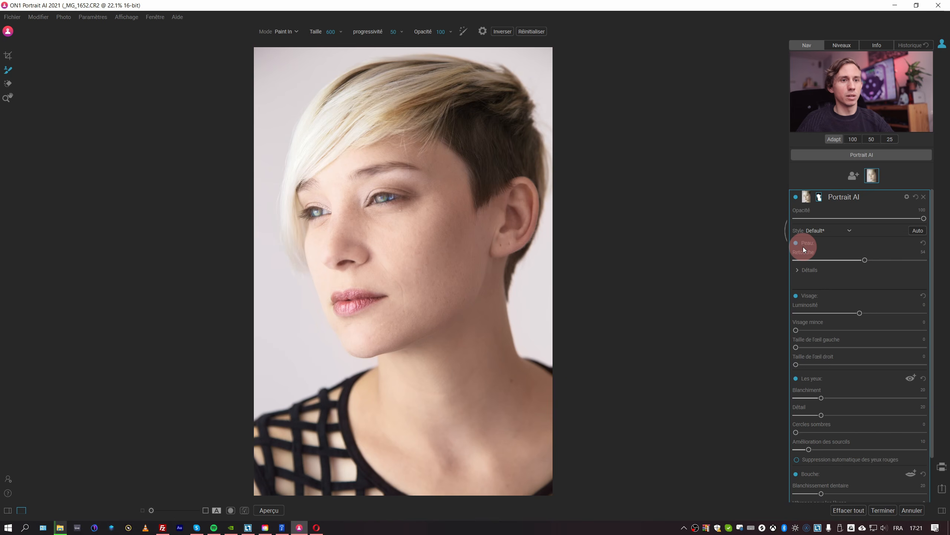
Switch from the masking brush to the zoom tool and set the skin's Retouche amount to 21.
click(814, 260)
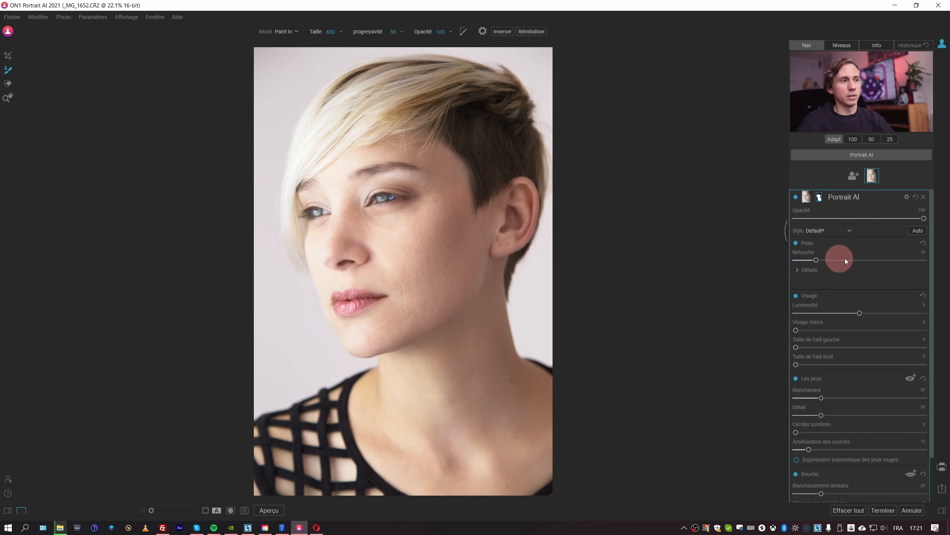
drag(904, 258, 787, 258)
drag(930, 261, 748, 262)
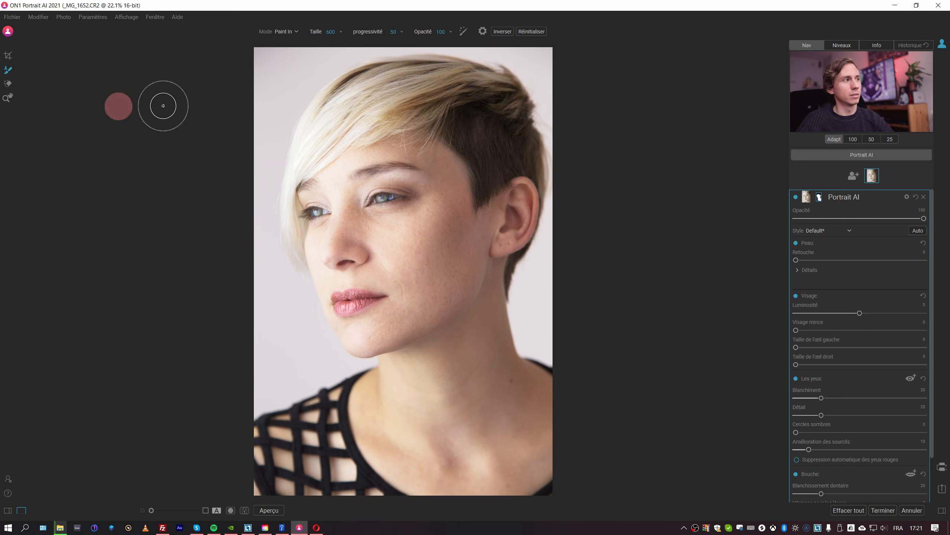
click(8, 98)
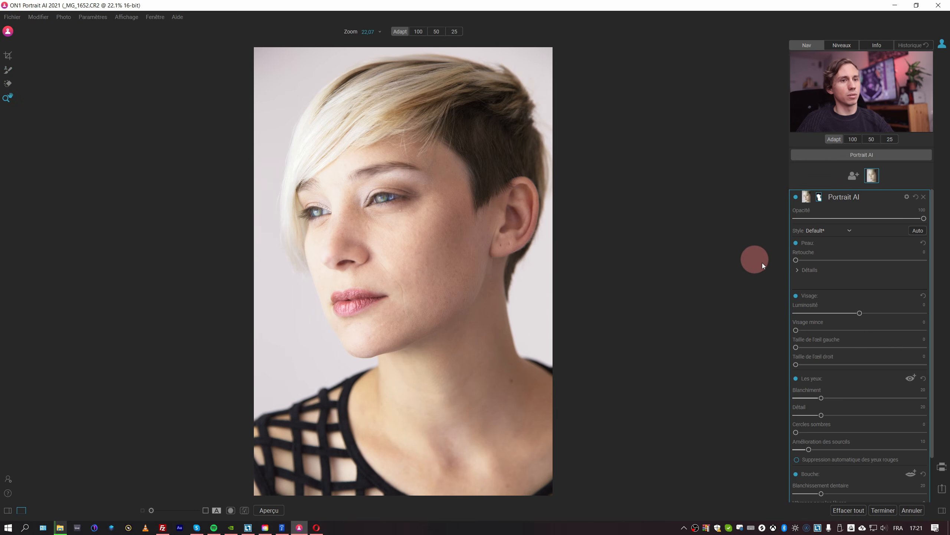
drag(800, 260, 882, 260)
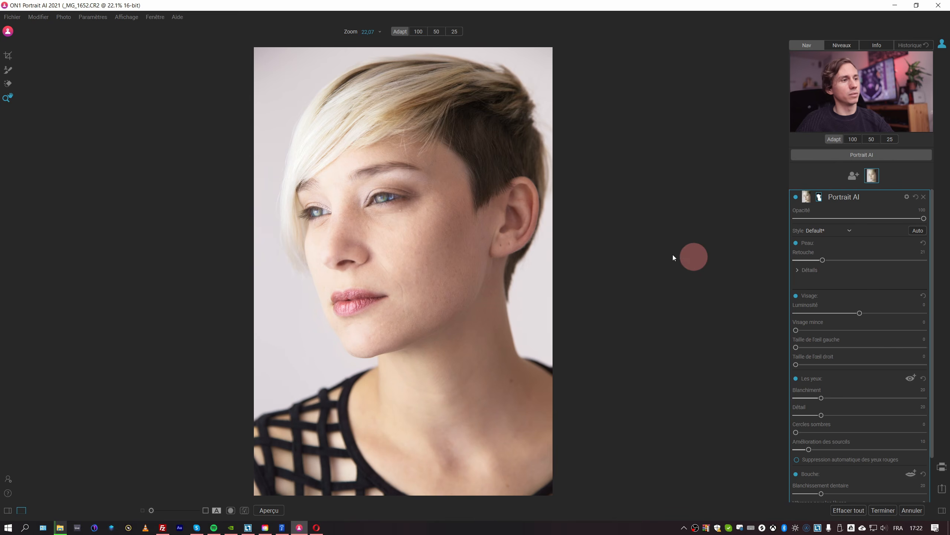
Set the skin details method to Séparation de fréquence and raise Lissage to 45.
click(799, 269)
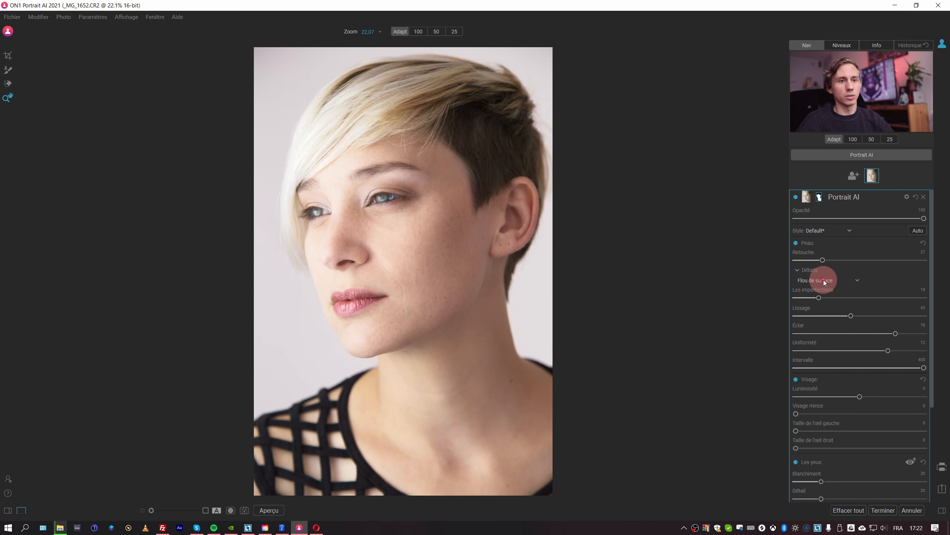
click(824, 280)
click(827, 295)
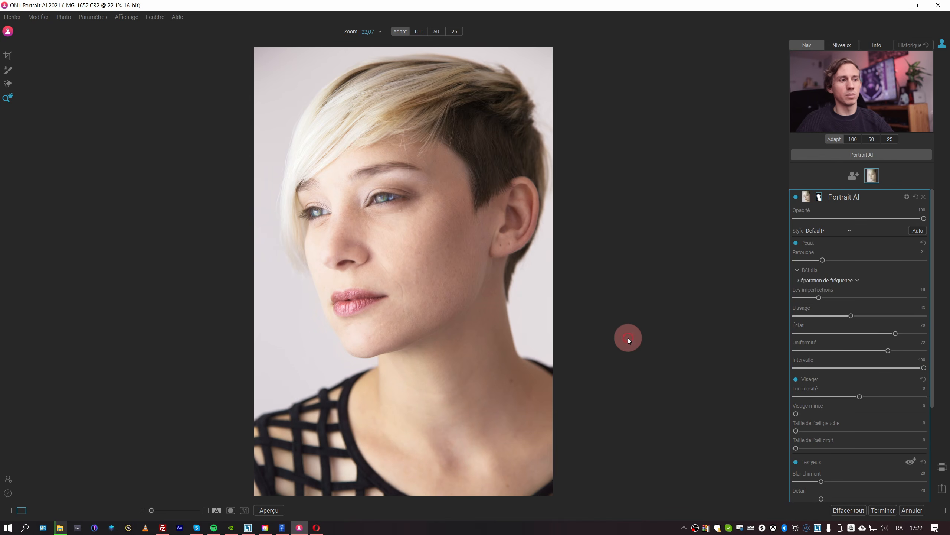
mouse_move(851, 315)
mouse_down()
mouse_move(781, 316)
mouse_move(900, 316)
mouse_move(863, 315)
mouse_up()
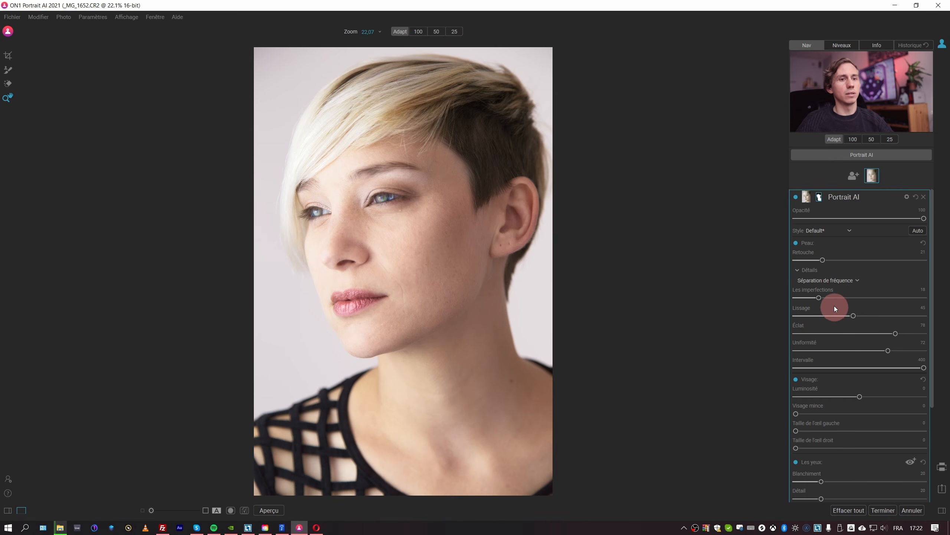
Test the skin's Éclat and Uniformité at 0 on the face at 100% zoom, and set them to 40 and 79.
drag(896, 333, 785, 332)
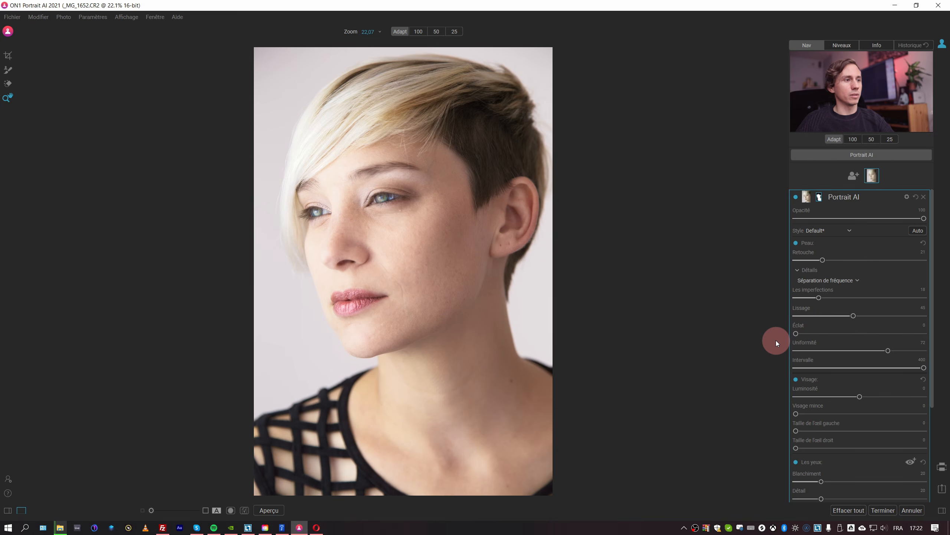
click(388, 257)
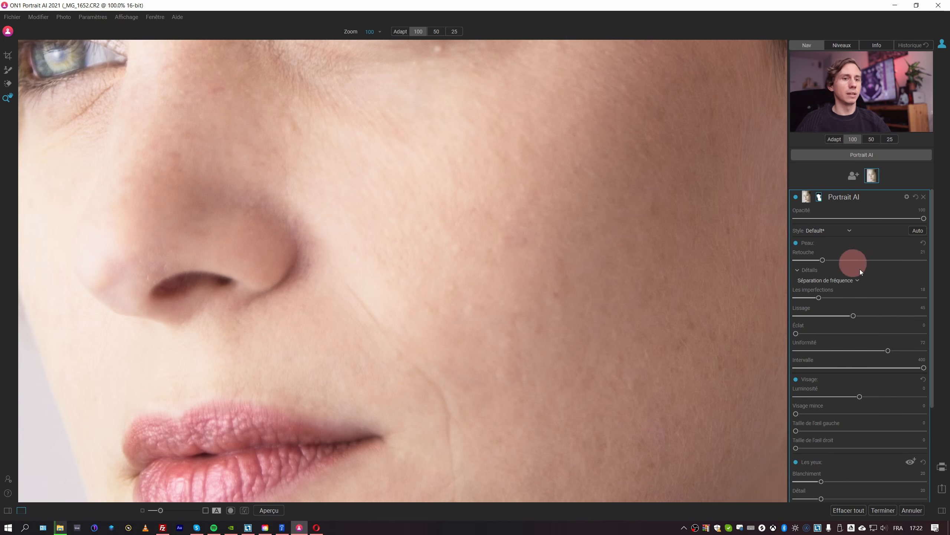
mouse_move(796, 333)
mouse_down()
mouse_move(919, 332)
mouse_move(801, 333)
mouse_move(854, 344)
mouse_move(796, 349)
mouse_up()
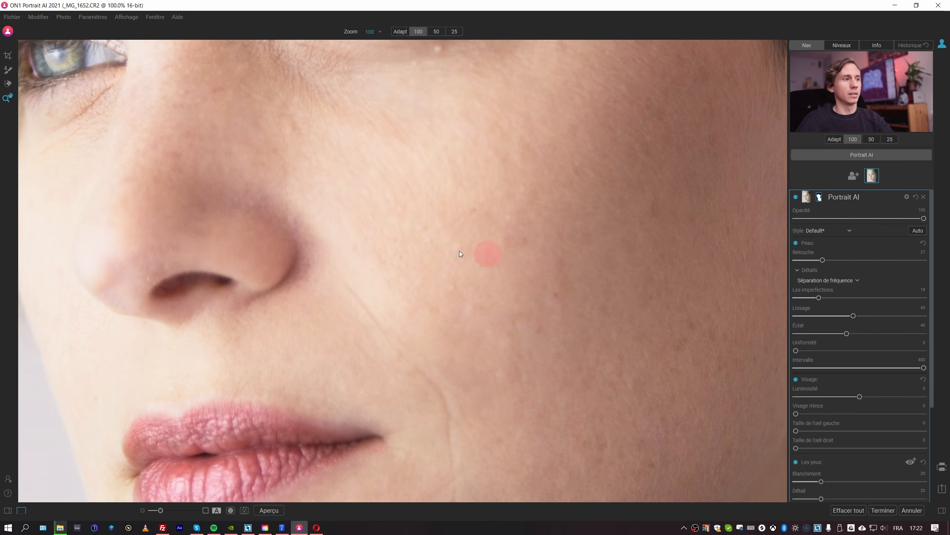
drag(471, 240, 509, 243)
drag(796, 350, 897, 350)
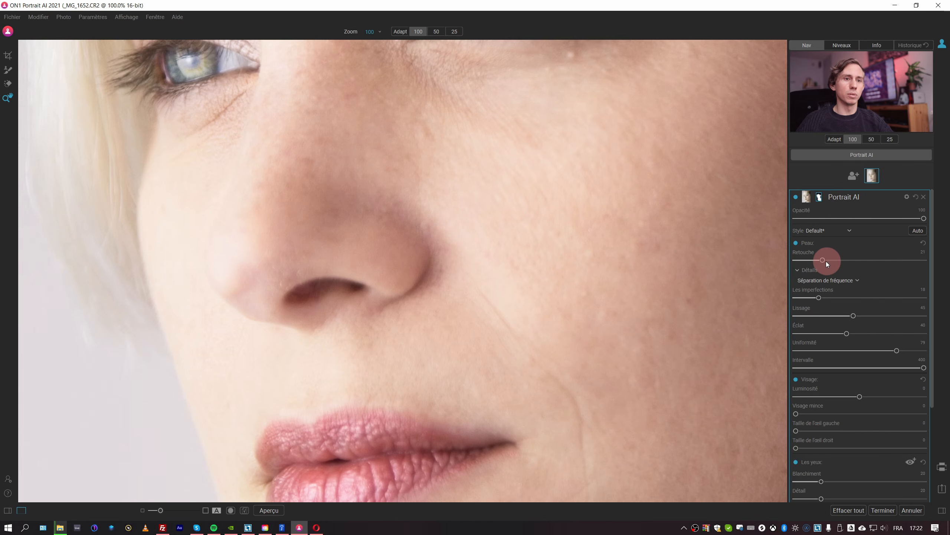
Adjust the skin retouching to Retouche 86, Lissage 21 and Uniformité 60.
mouse_move(823, 259)
mouse_down()
mouse_move(928, 260)
mouse_move(796, 261)
mouse_move(810, 260)
mouse_move(834, 371)
mouse_move(813, 254)
mouse_move(930, 262)
mouse_move(818, 260)
mouse_move(928, 261)
mouse_move(905, 260)
mouse_up()
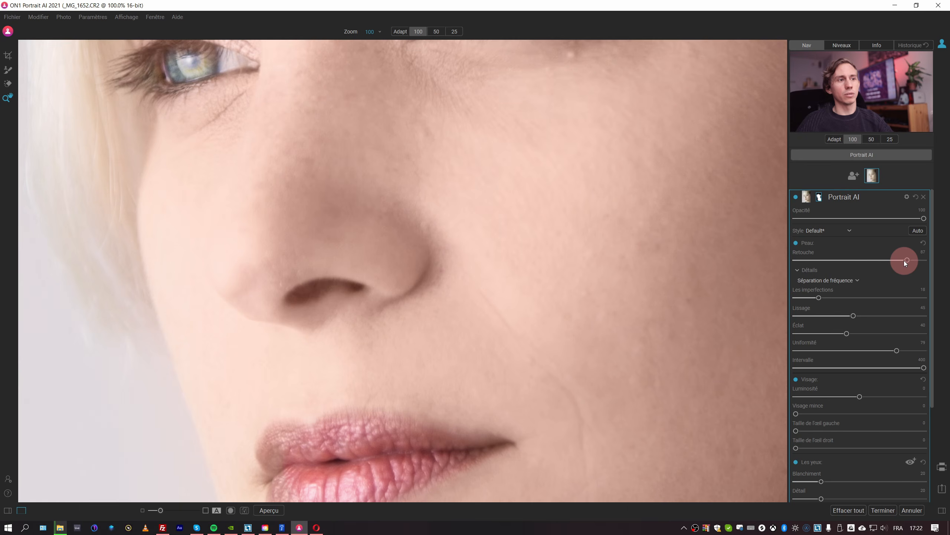
drag(845, 310, 823, 316)
drag(850, 341, 874, 350)
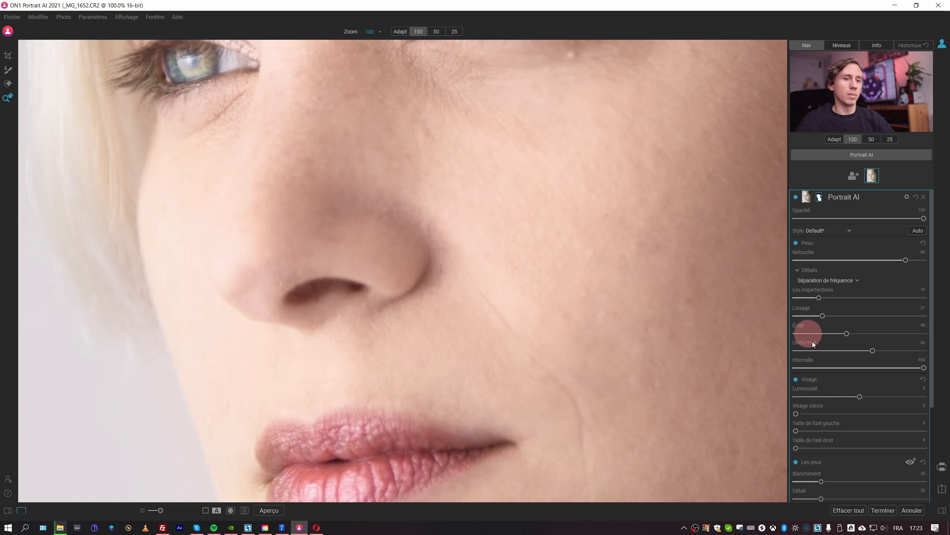
Set the face's Luminosité to about 8 and Visage mince to 10.
scroll(924, 356, down, 2)
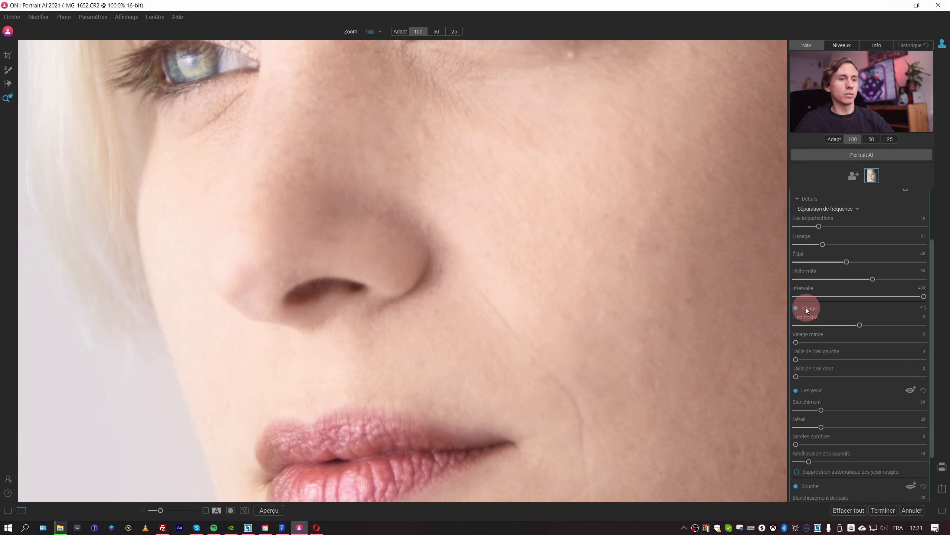
click(510, 228)
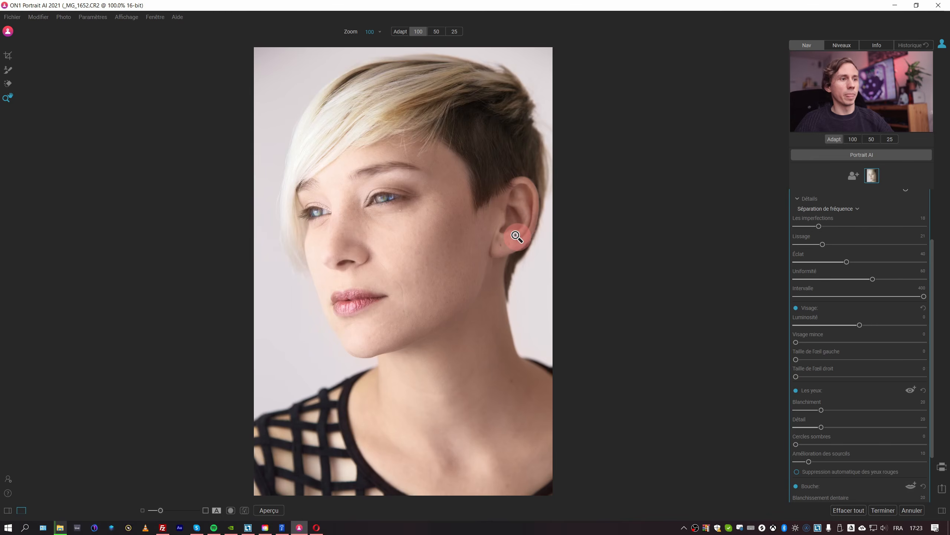
click(815, 344)
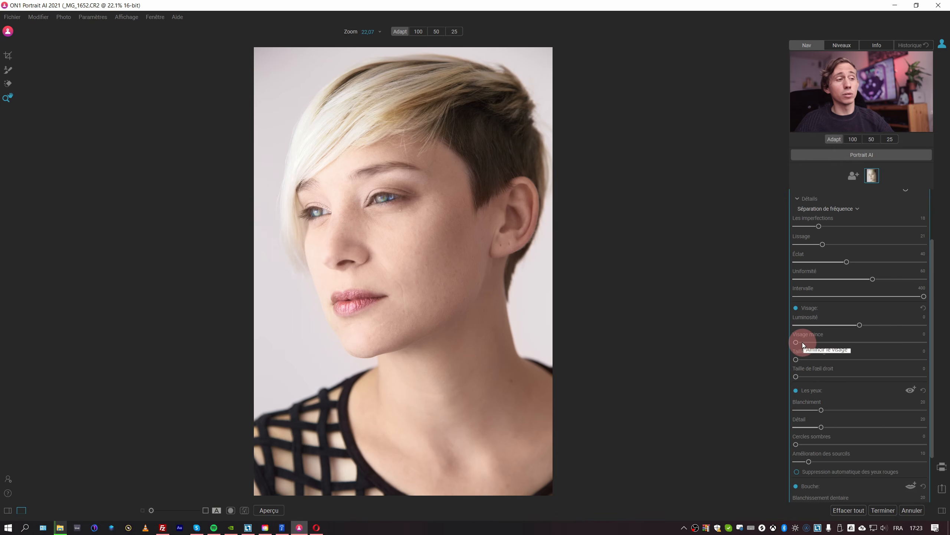
click(861, 325)
drag(864, 325, 894, 335)
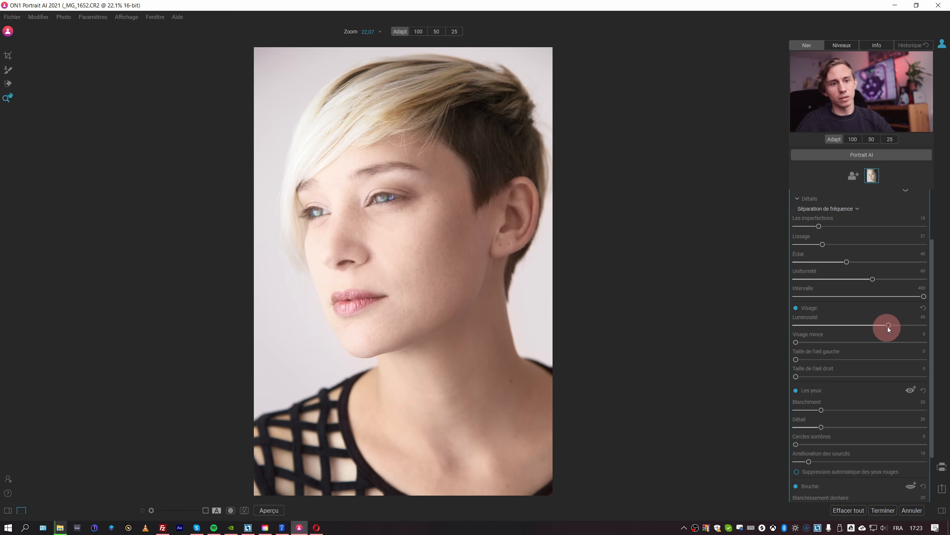
drag(888, 326, 865, 325)
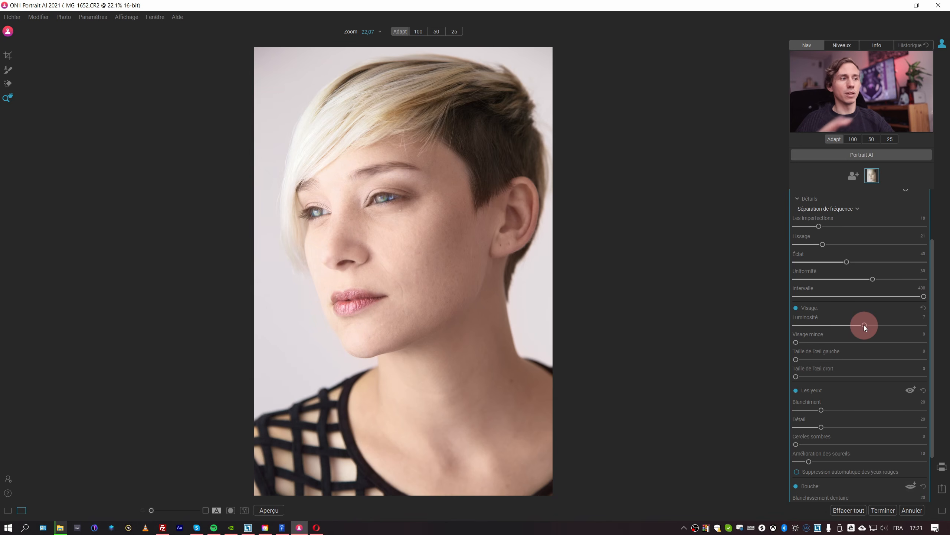
mouse_move(864, 326)
mouse_down()
mouse_move(898, 324)
mouse_move(829, 325)
mouse_move(882, 327)
mouse_move(866, 328)
mouse_up()
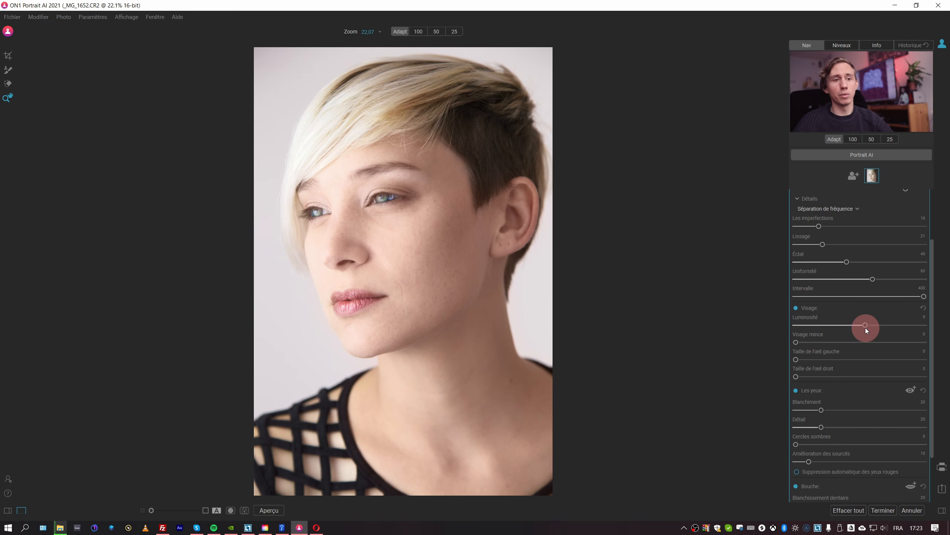
mouse_move(796, 342)
mouse_down()
mouse_move(814, 346)
mouse_move(785, 342)
mouse_move(821, 341)
mouse_move(808, 342)
mouse_up()
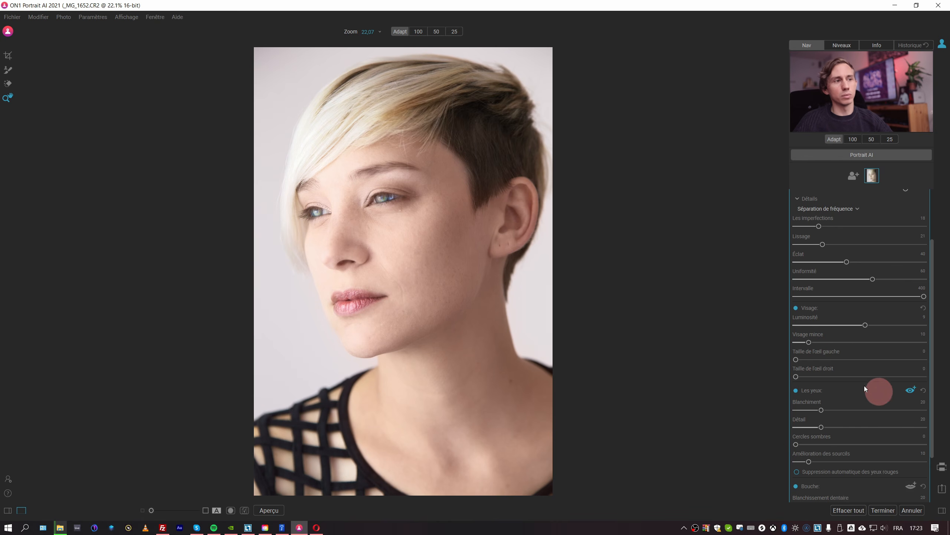
mouse_move(414, 206)
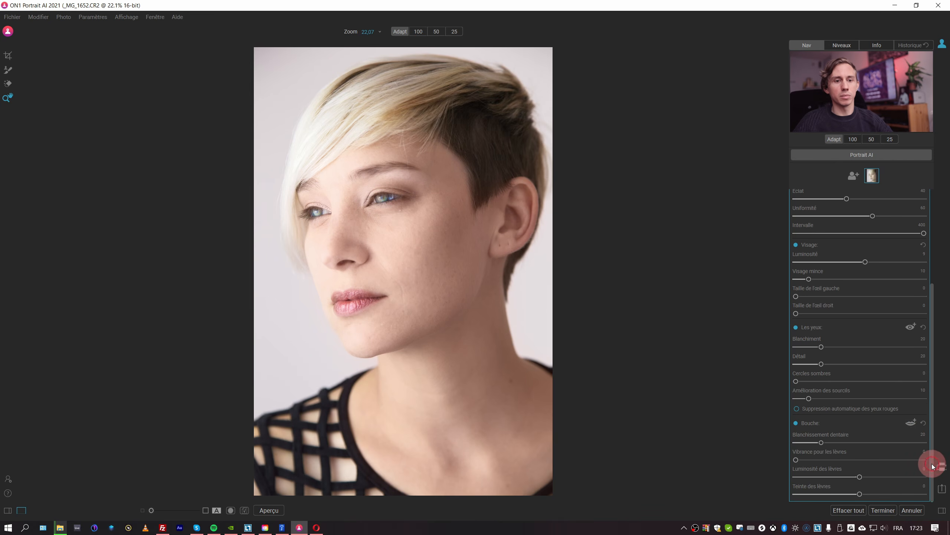
Set the lips' Vibrance to about 13, Luminosité to about -79 and Teinte to -51.
scroll(927, 460, down, 3)
click(911, 423)
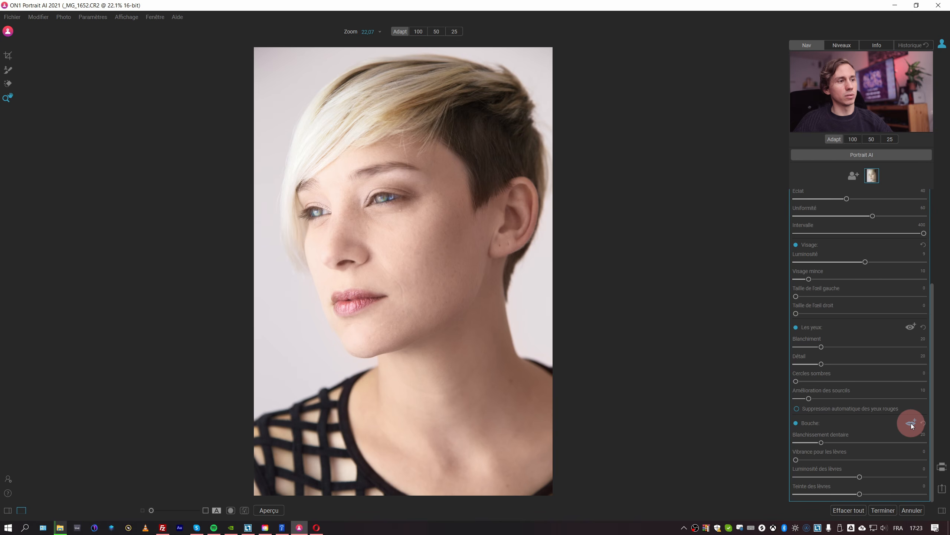
drag(337, 302, 329, 303)
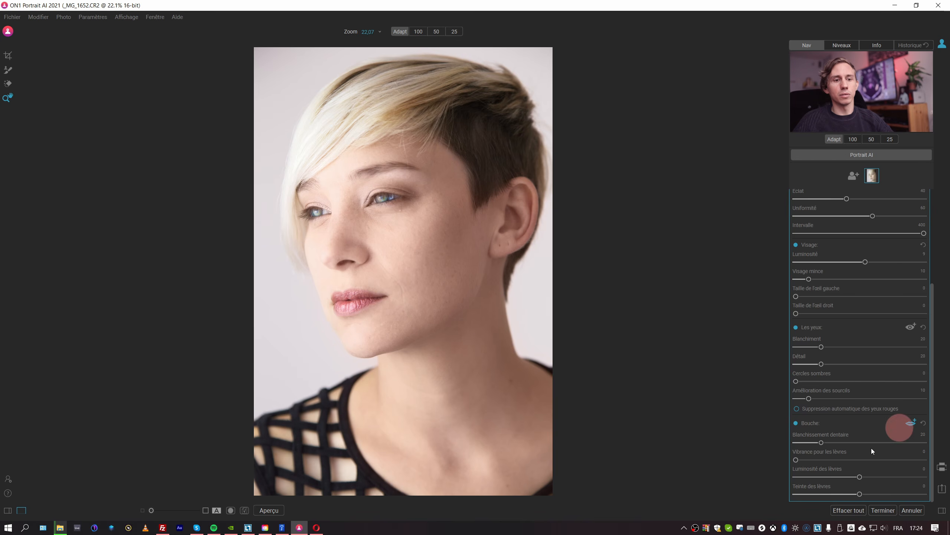
drag(796, 459, 846, 476)
drag(860, 494, 799, 493)
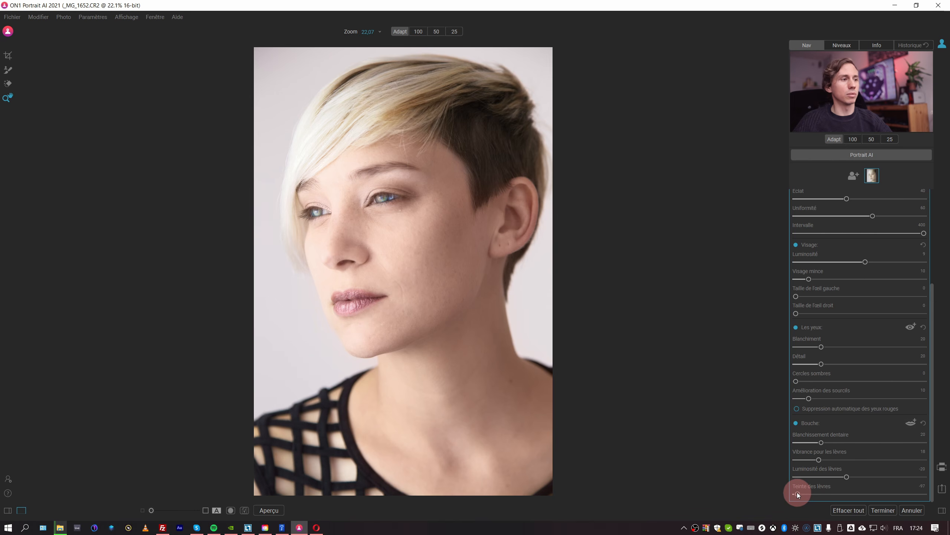
drag(885, 491, 860, 492)
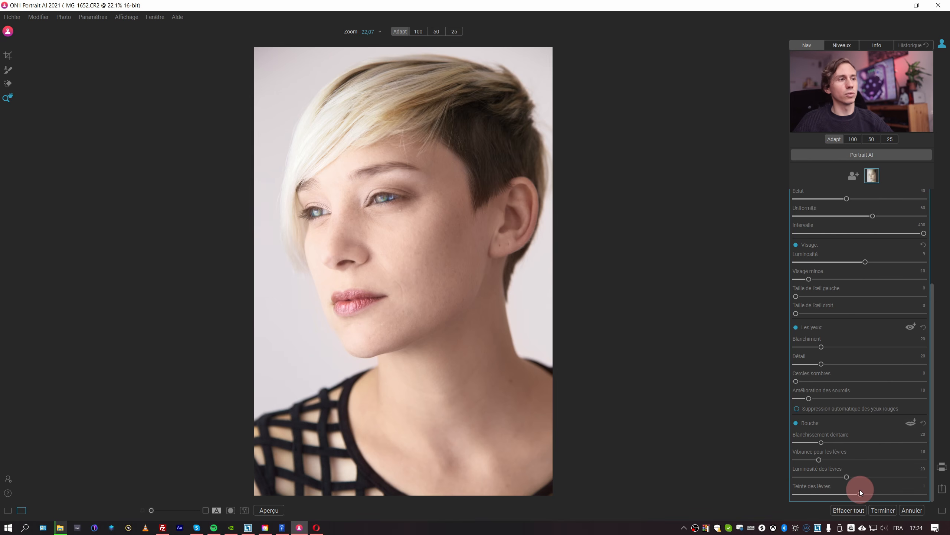
drag(784, 493, 901, 493)
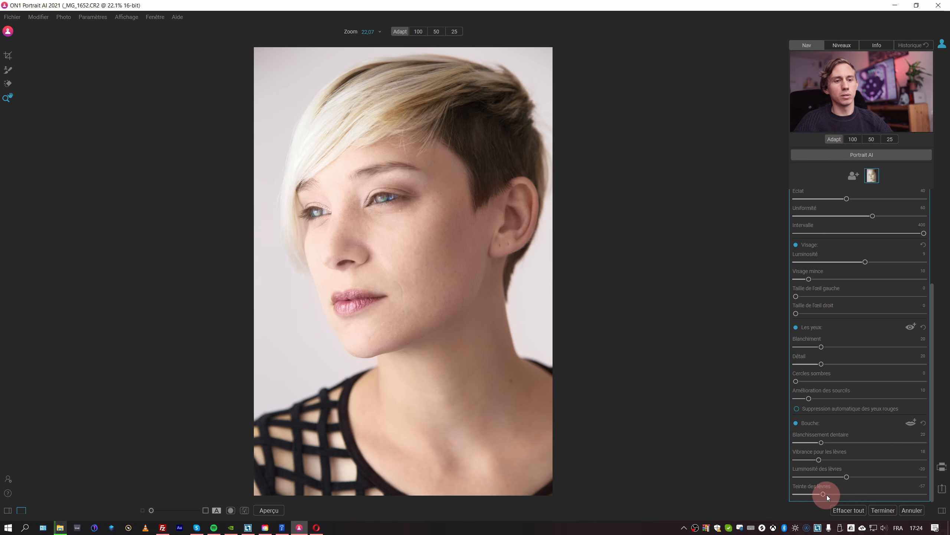
click(815, 477)
drag(815, 477, 807, 459)
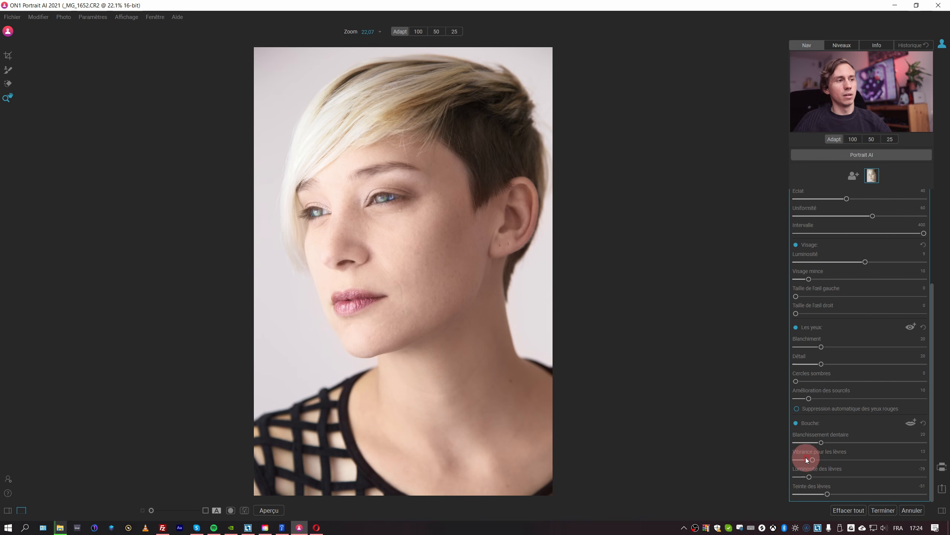
Set the skin's Retouche to 90, Les imperfections to 24 and Lissage to 35, and compare the result with the original photo.
click(933, 212)
drag(900, 258, 910, 259)
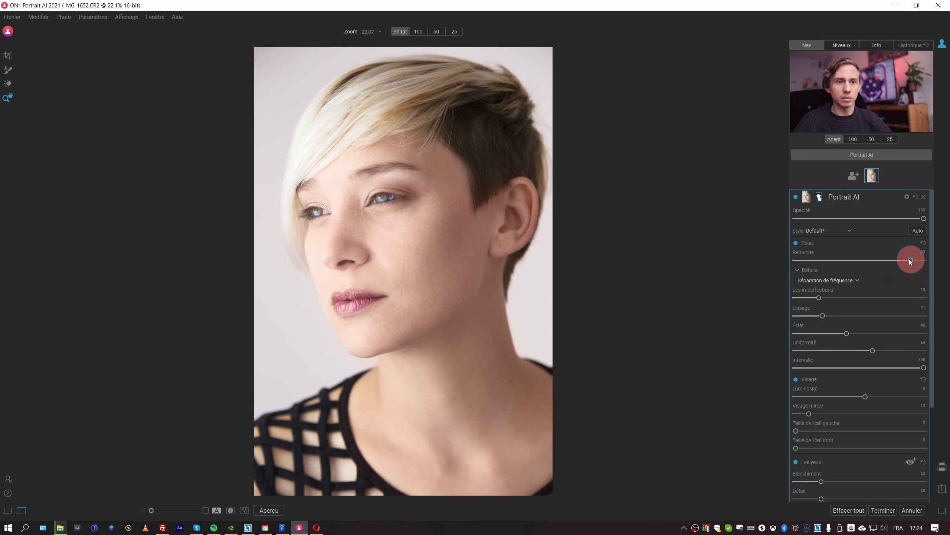
drag(821, 297, 841, 315)
click(268, 516)
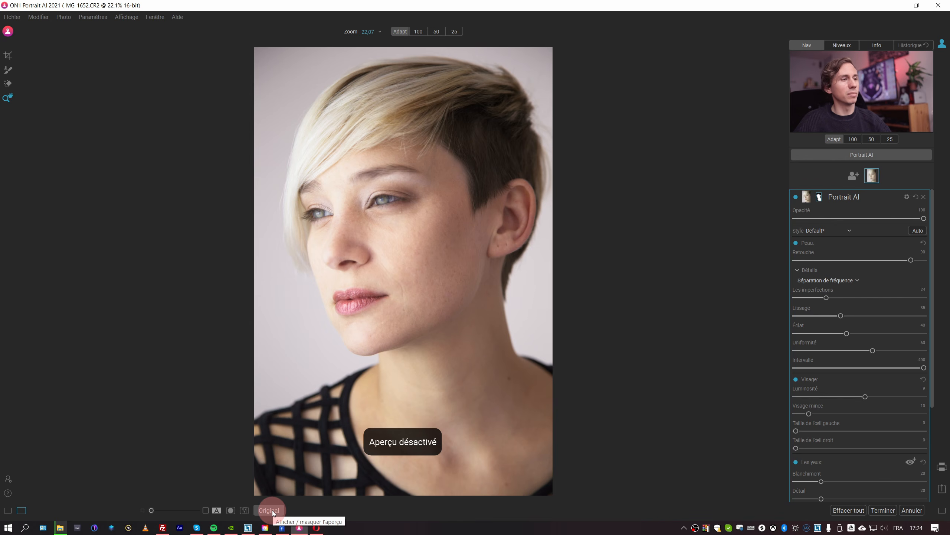
click(272, 510)
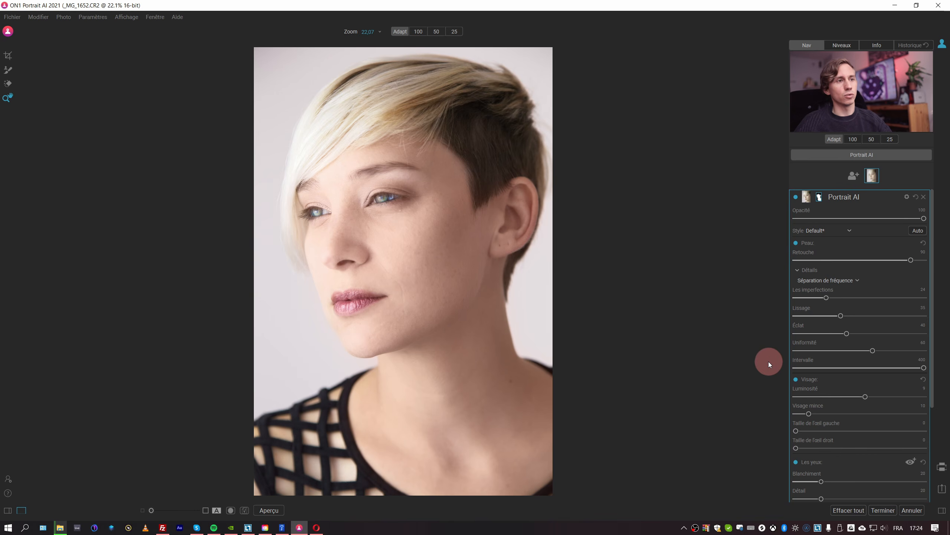
Examine the export settings, including the colour profile choices, and close them without exporting.
key(ctrl+shift+e)
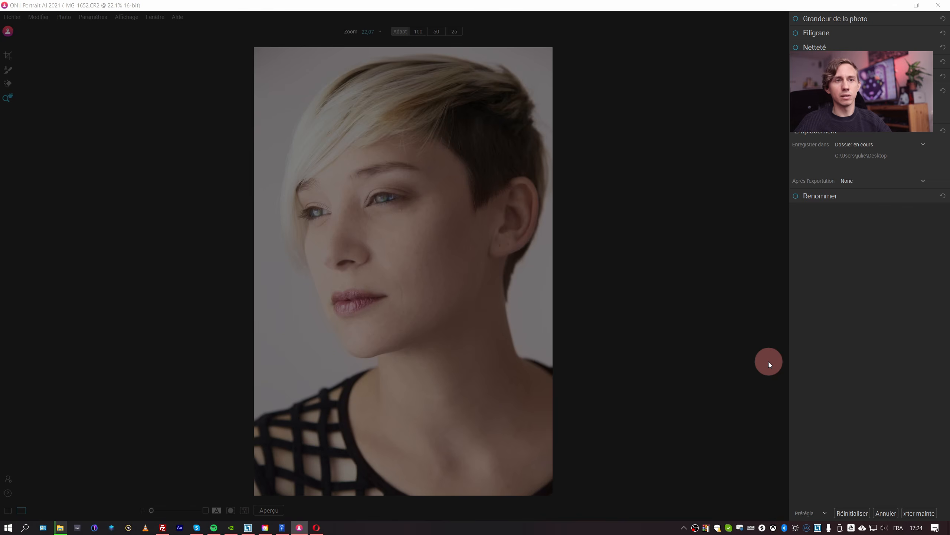
click(871, 144)
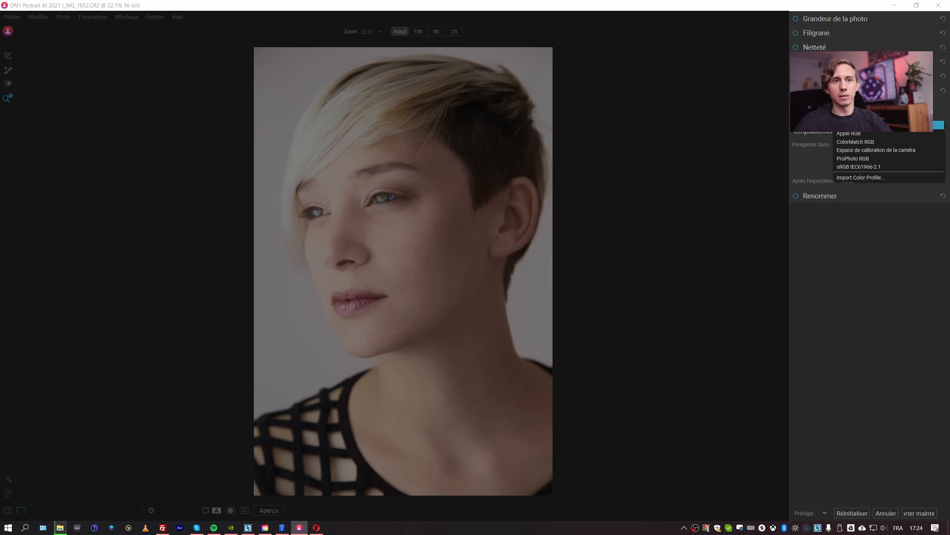
click(827, 150)
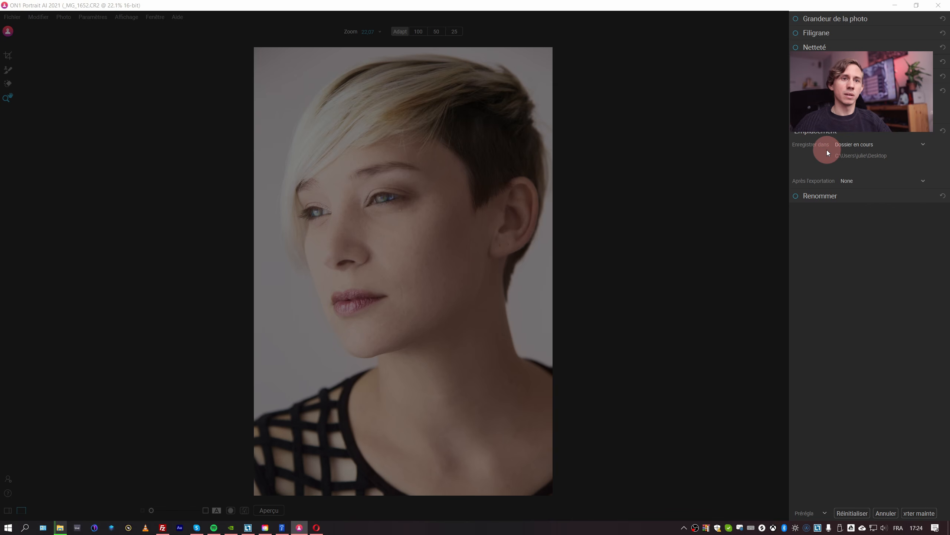
click(889, 514)
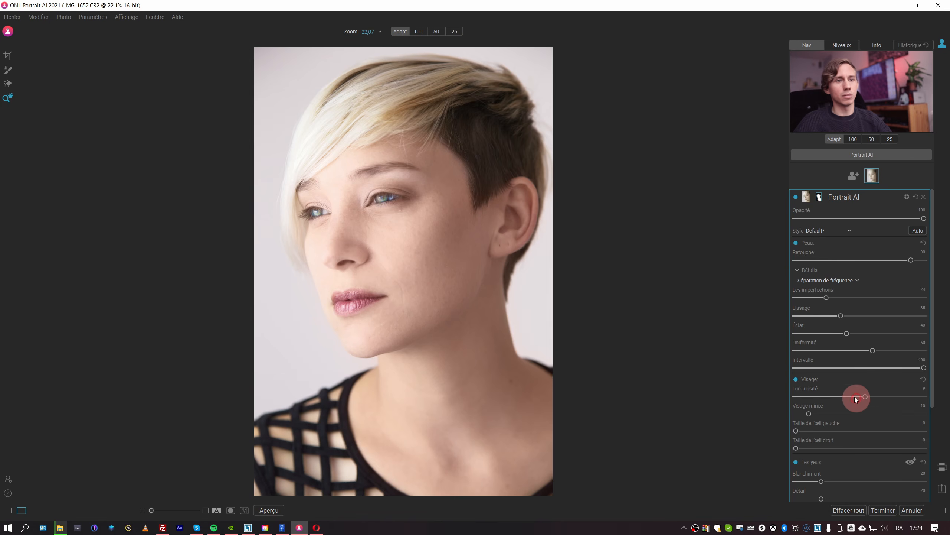